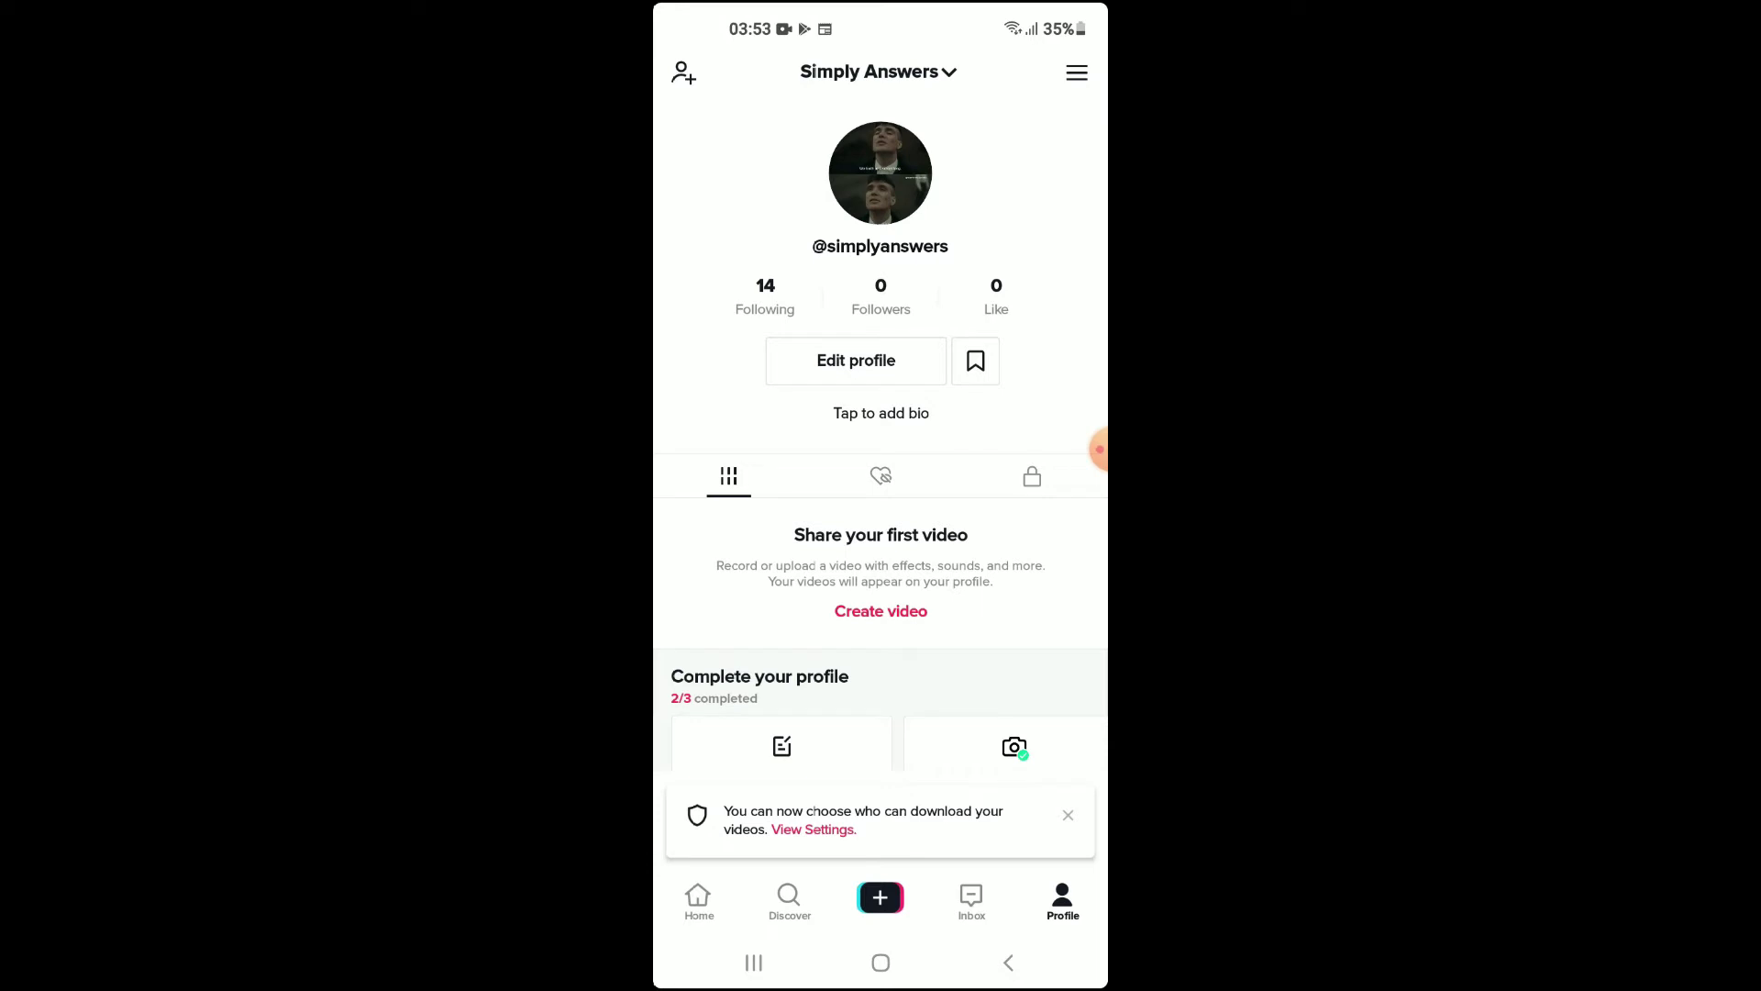
Go to Security and login under Settings and privacy from the profile menu
left_click(1077, 72)
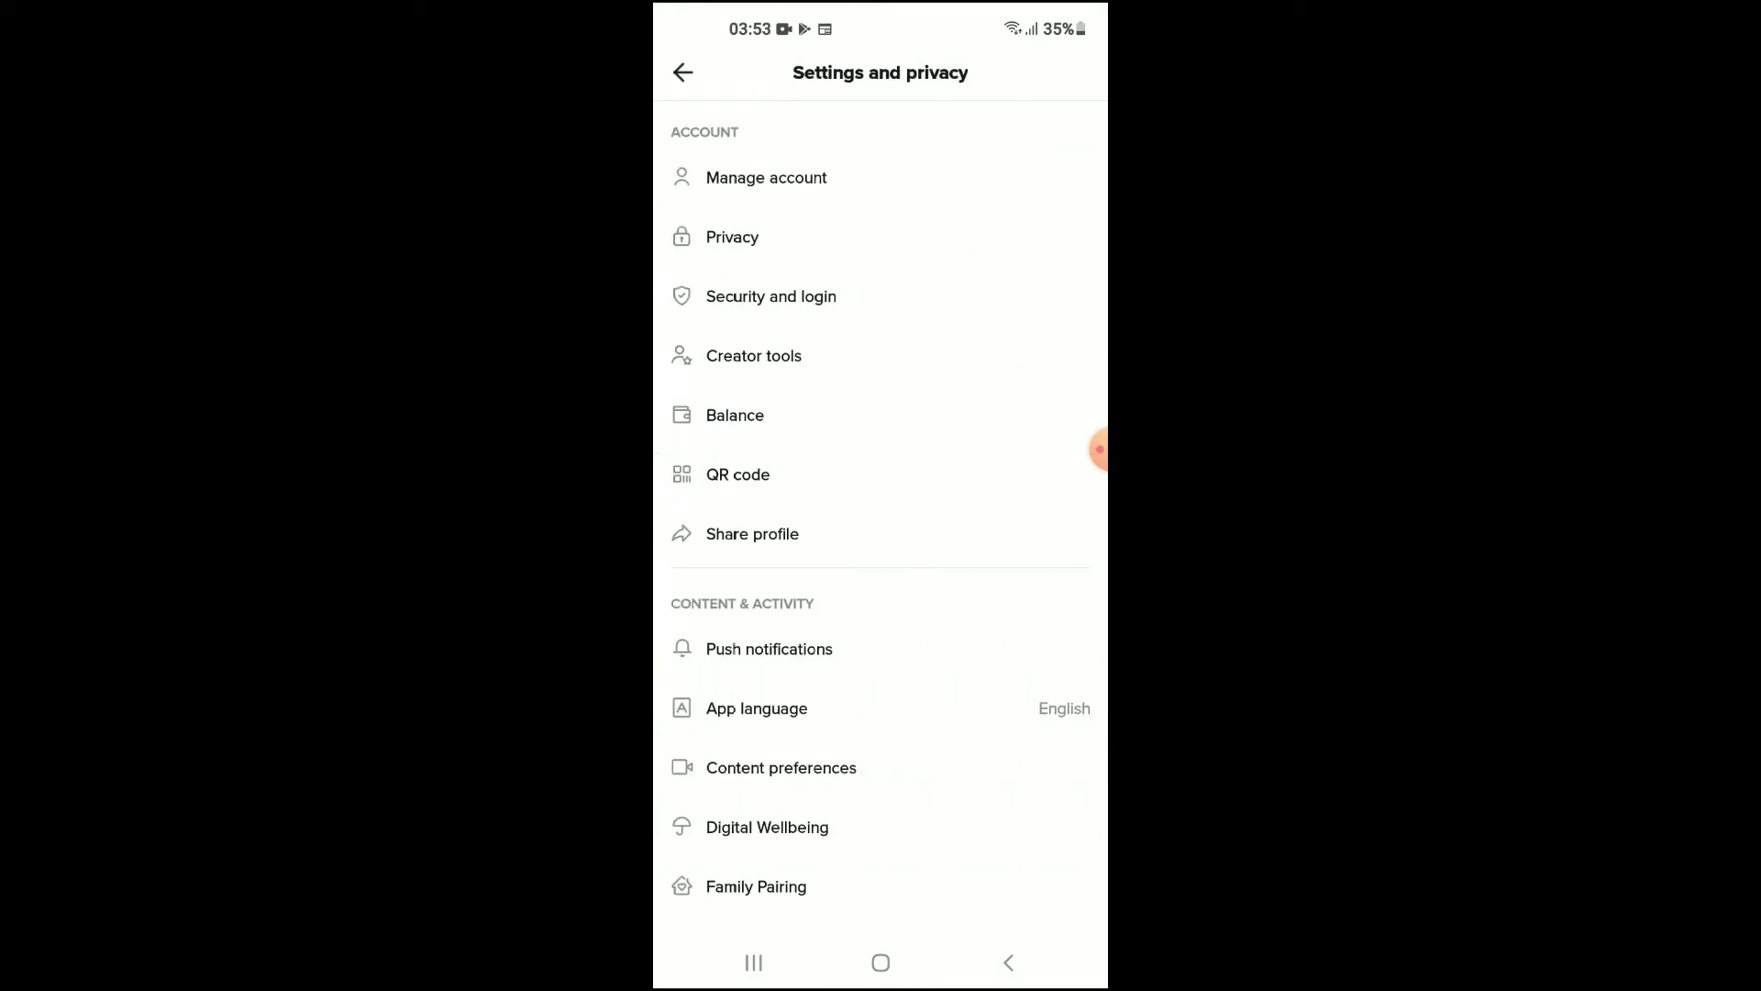
left_click(771, 296)
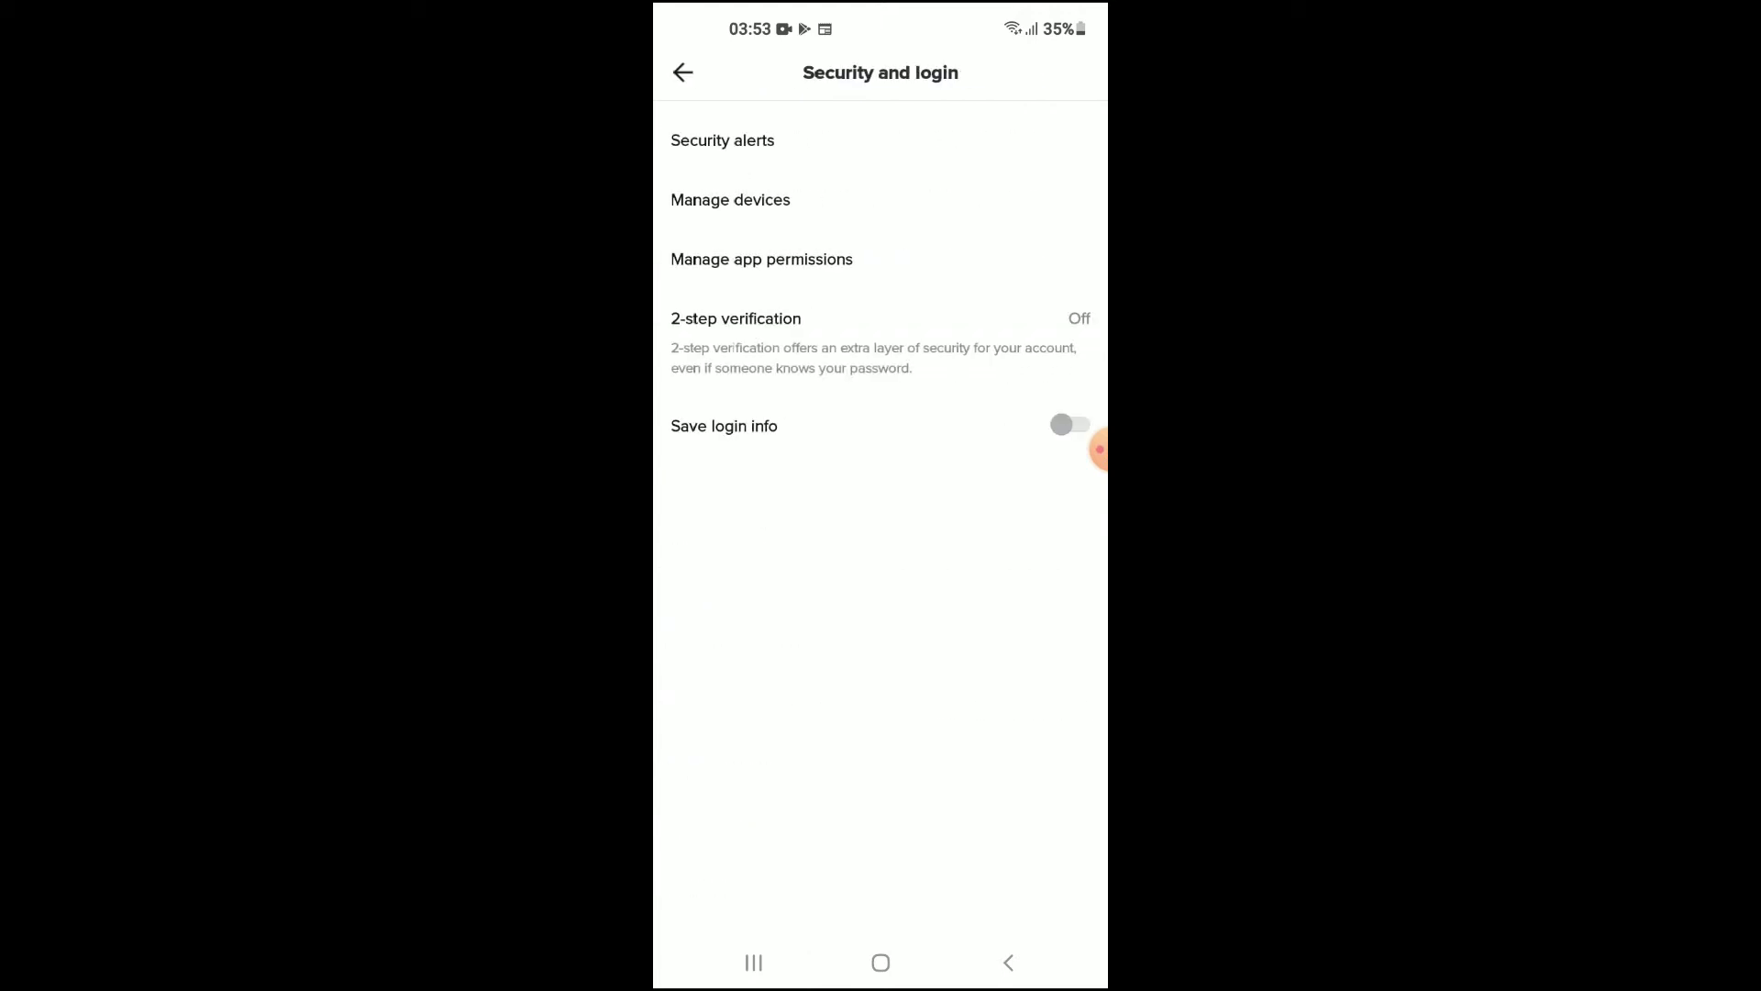
Start 2-step verification setup and select SMS and Password as methods
left_click(771, 331)
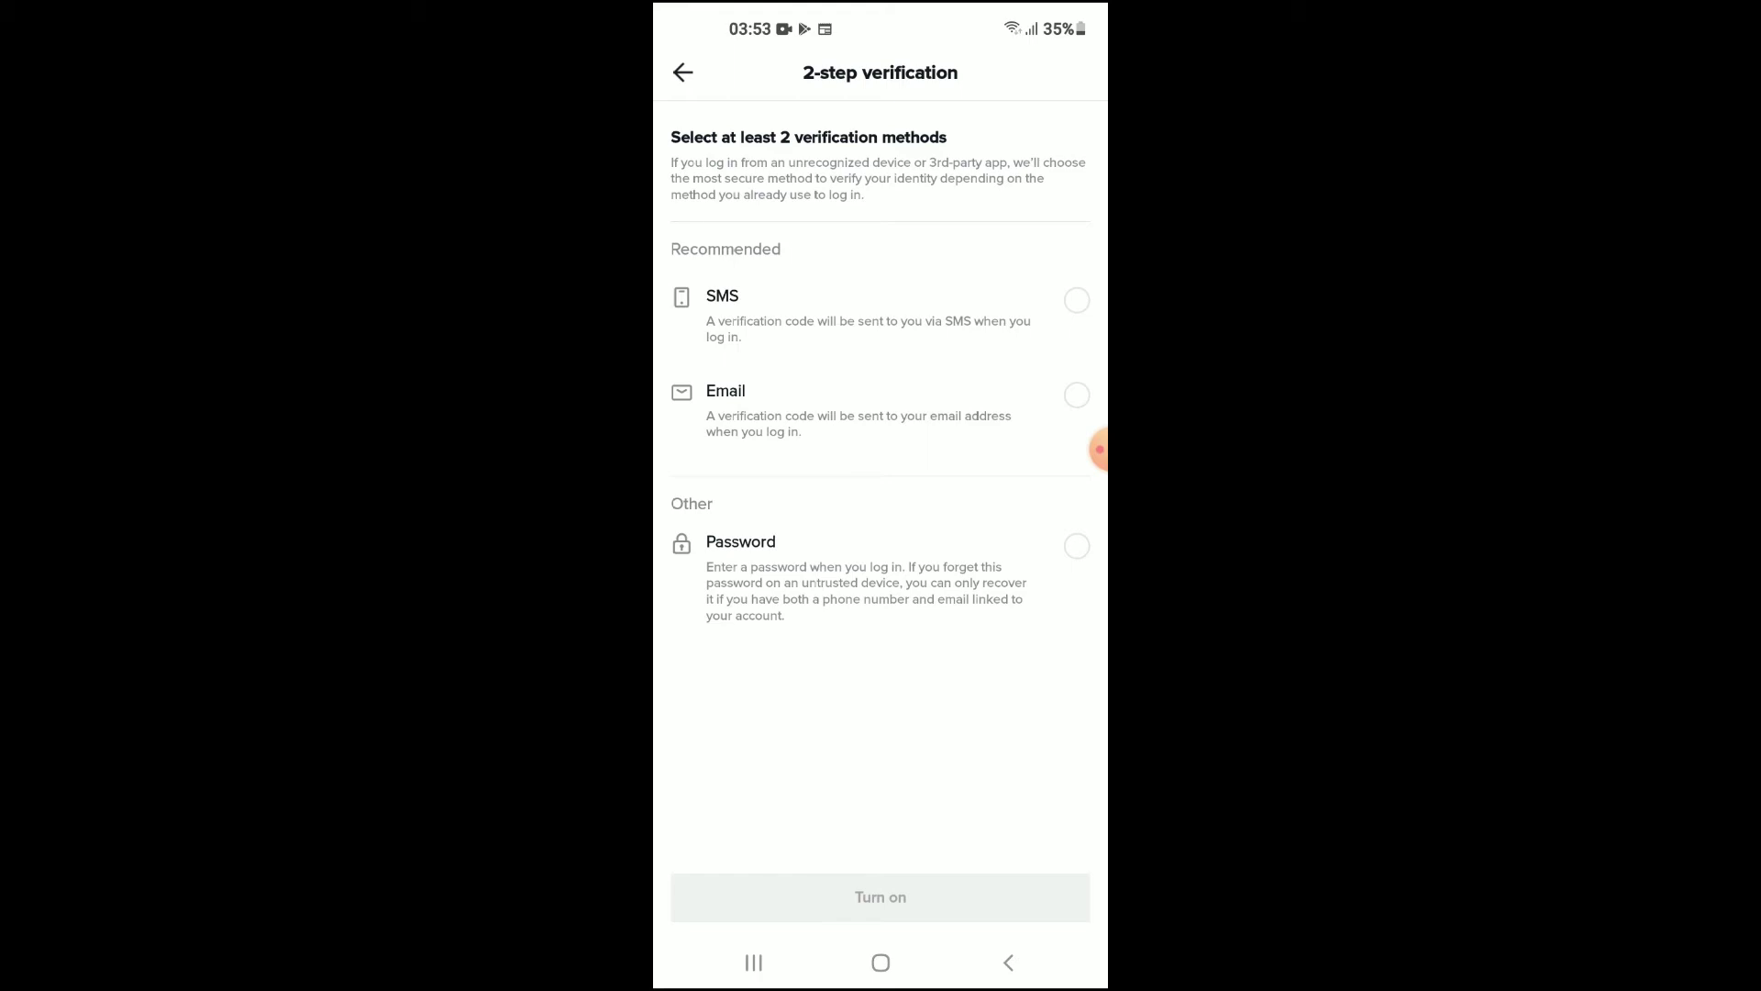
left_click(1076, 300)
left_click(1076, 545)
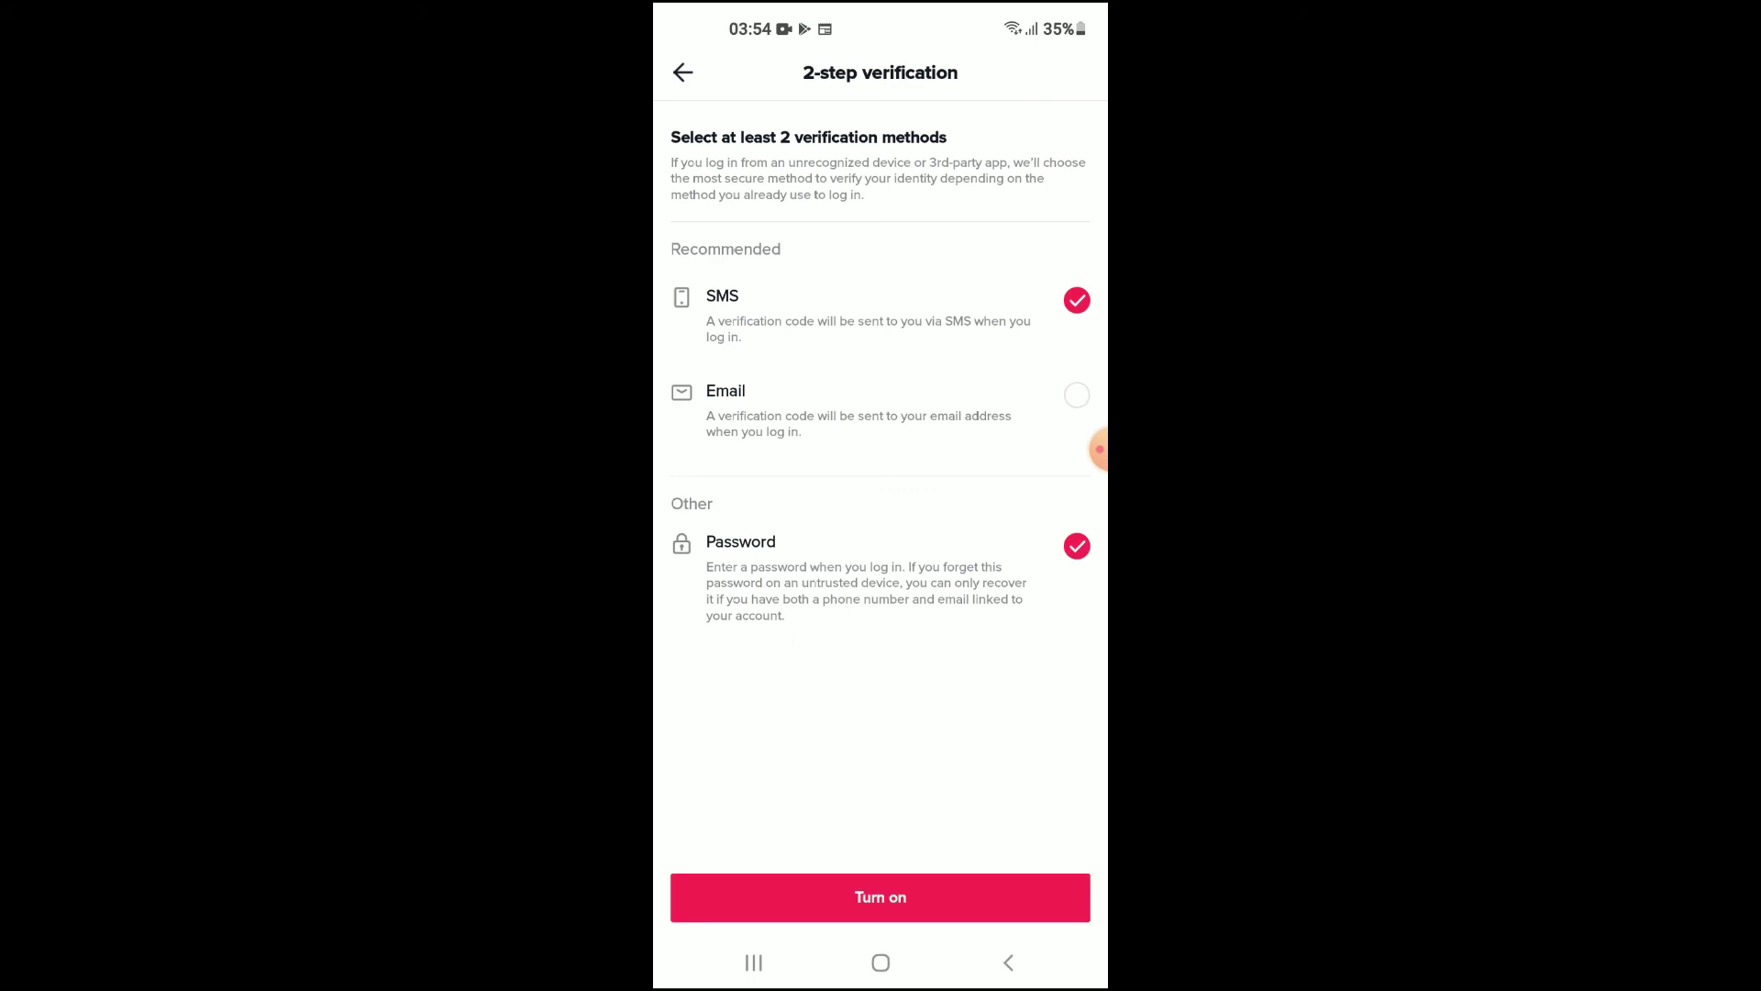
Turn on 2-step verification with SMS and Password to reach phone number entry
left_click(881, 896)
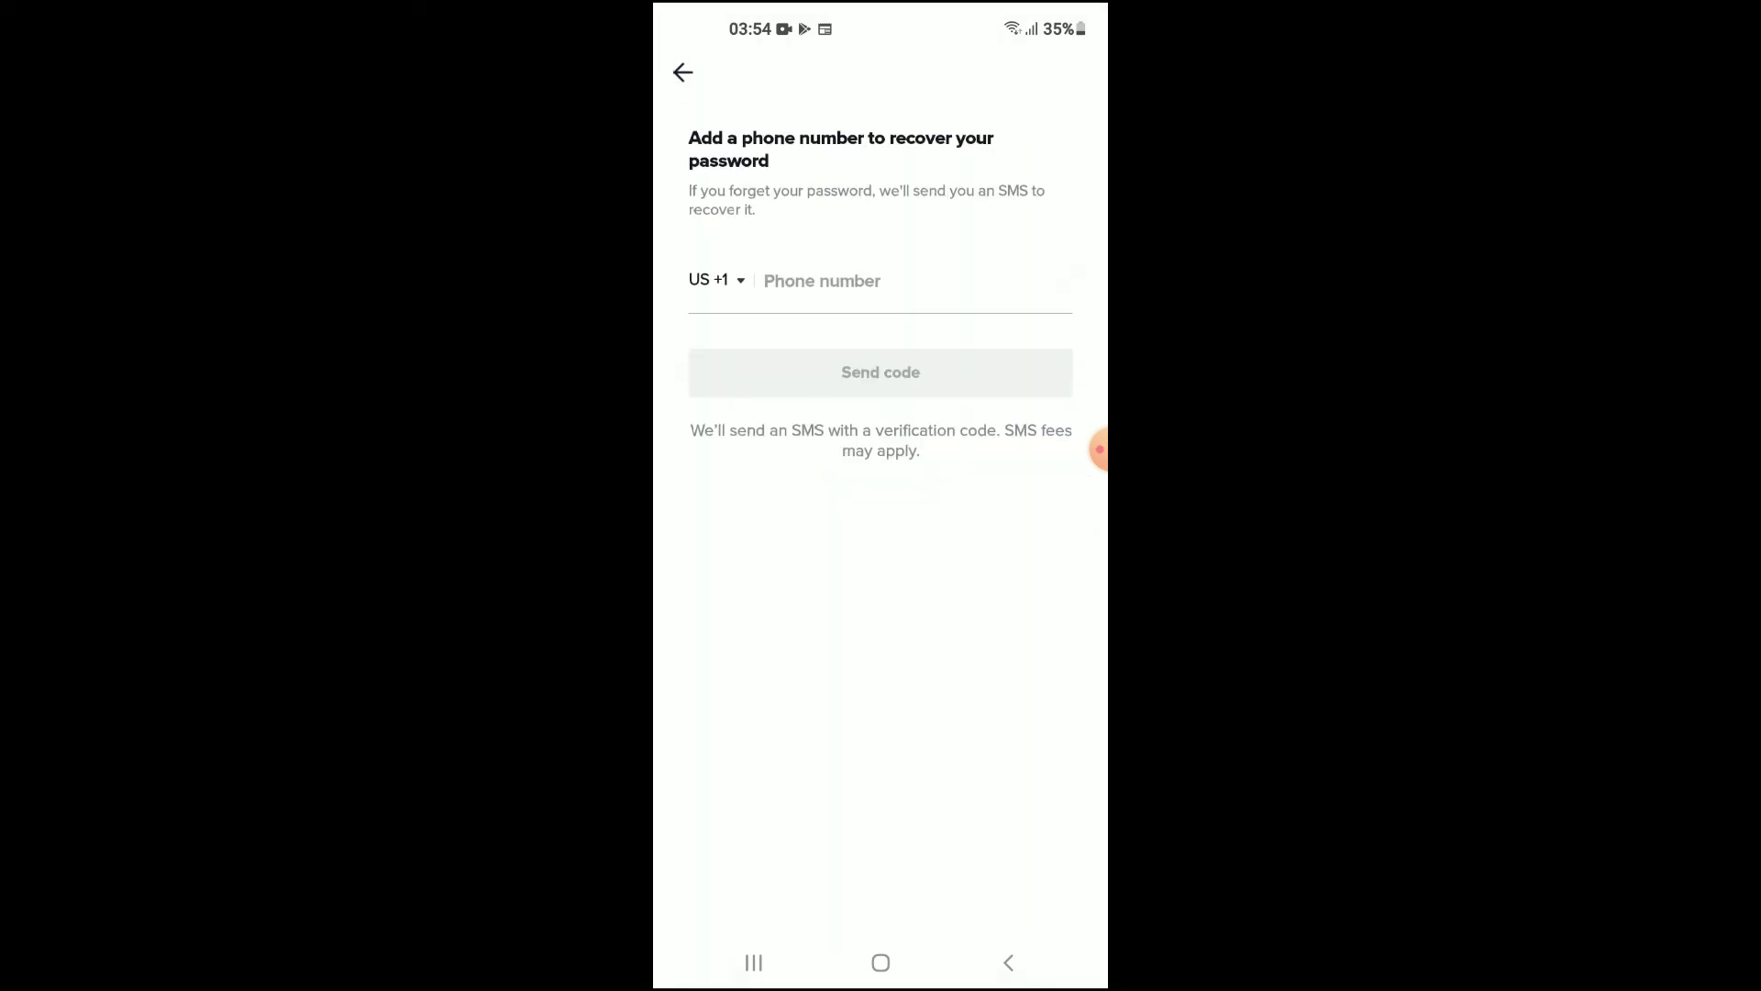